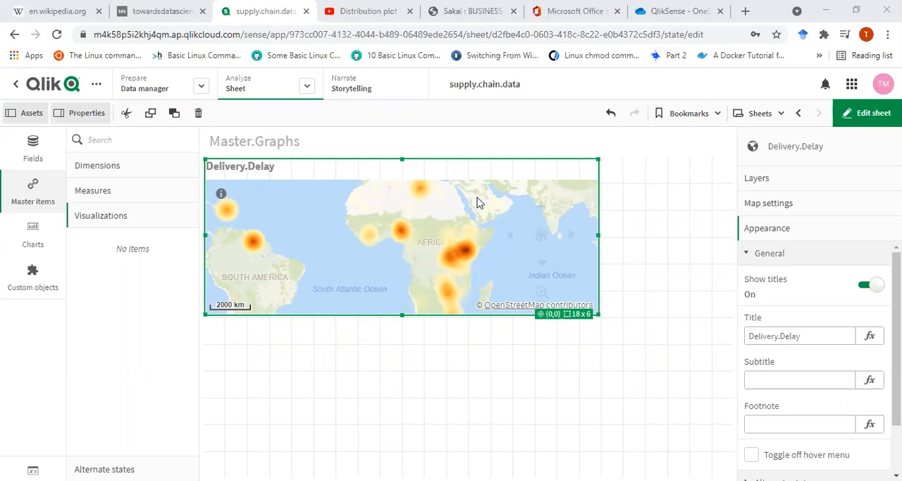
Add the Delivery.Delay map to the master items under the name Delivery.Delay.Per.Country.
{"action": "right_click", "coordinate": [476, 203]}
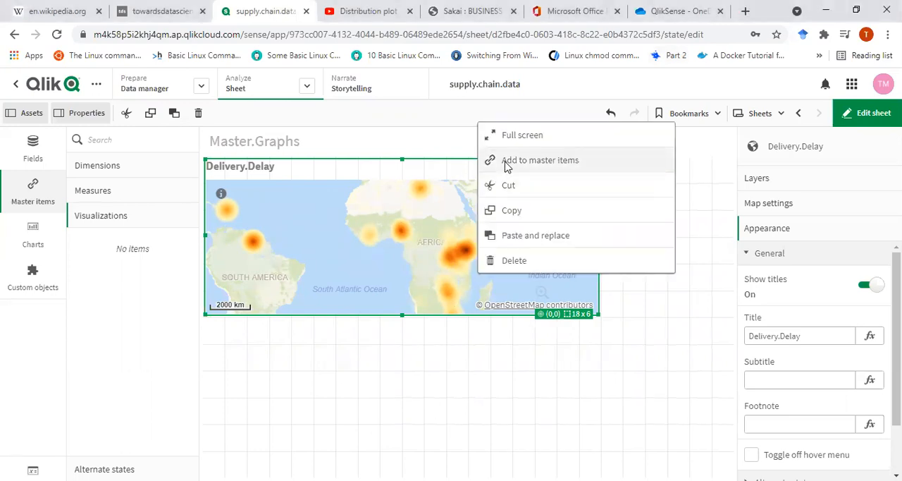
{"action": "left_click", "coordinate": [506, 165]}
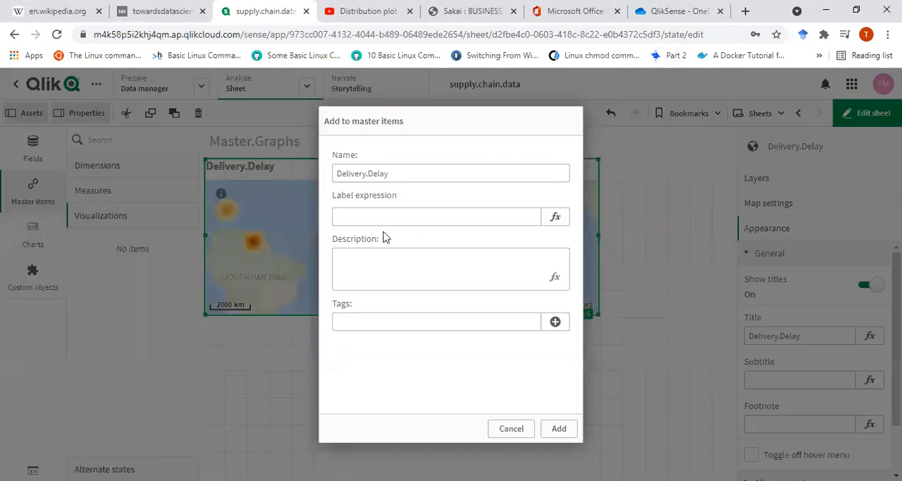
{"action": "left_click", "coordinate": [404, 177]}
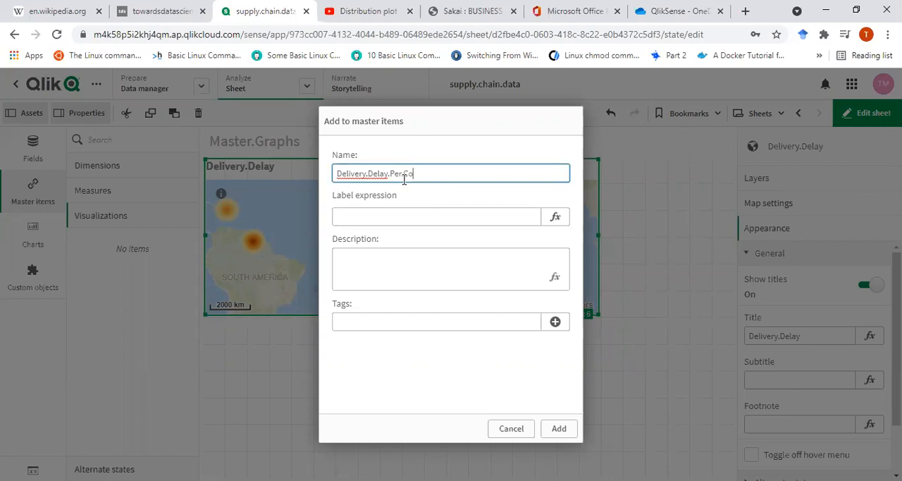
{"action": "type", "text": ".Per.Countrt"}
{"action": "key", "text": "BackSpace"}
{"action": "left_click", "coordinate": [565, 428]}
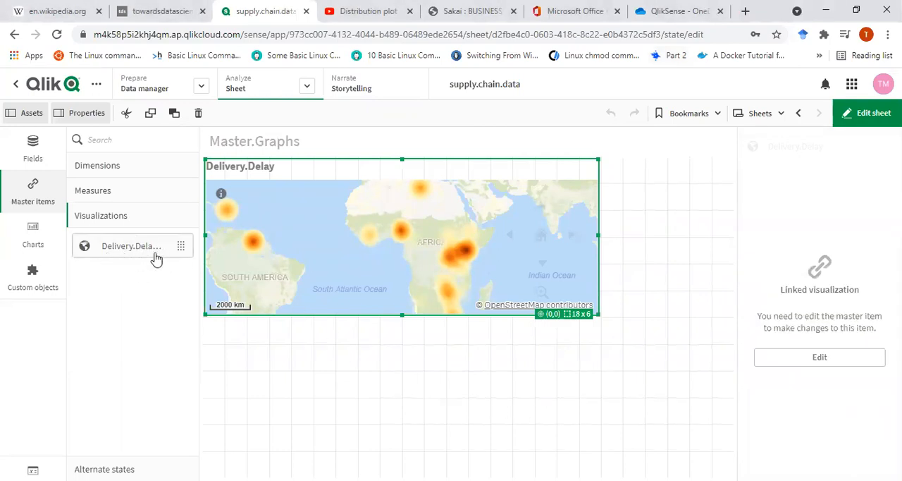
Place an empty distribution plot on the sheet directly below the Delivery.Delay map.
{"action": "left_click", "coordinate": [337, 362]}
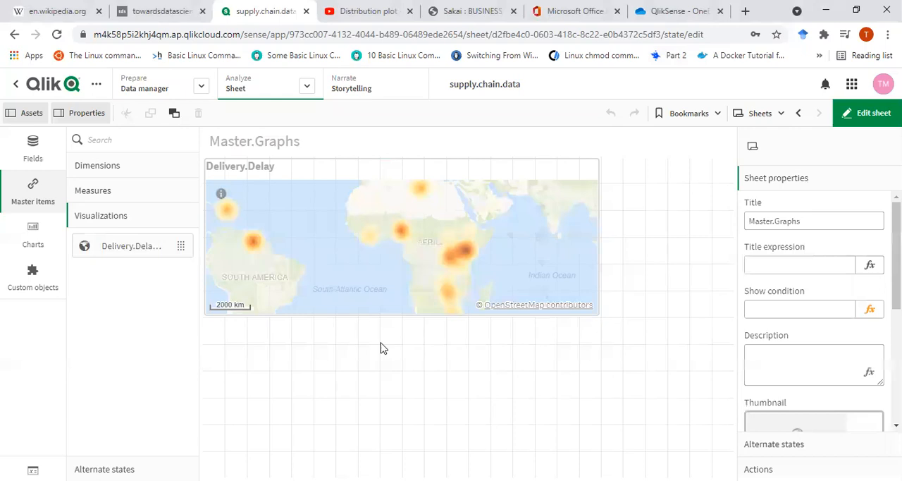
{"action": "left_click", "coordinate": [32, 236]}
{"action": "left_click_drag", "start_coordinate": [134, 350], "coordinate": [331, 371]}
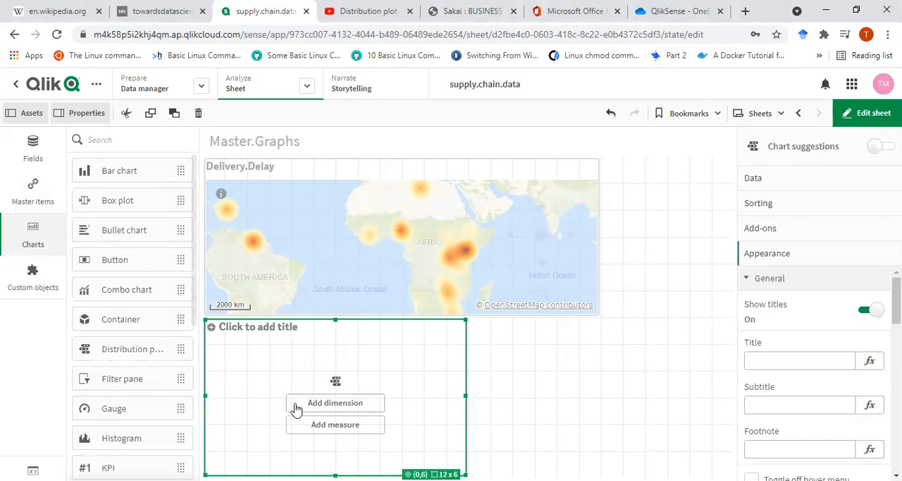
Add a filter pane in the free space beside the map and give it the Manufacture.Site dimension.
{"action": "left_click_drag", "start_coordinate": [129, 378], "coordinate": [678, 245]}
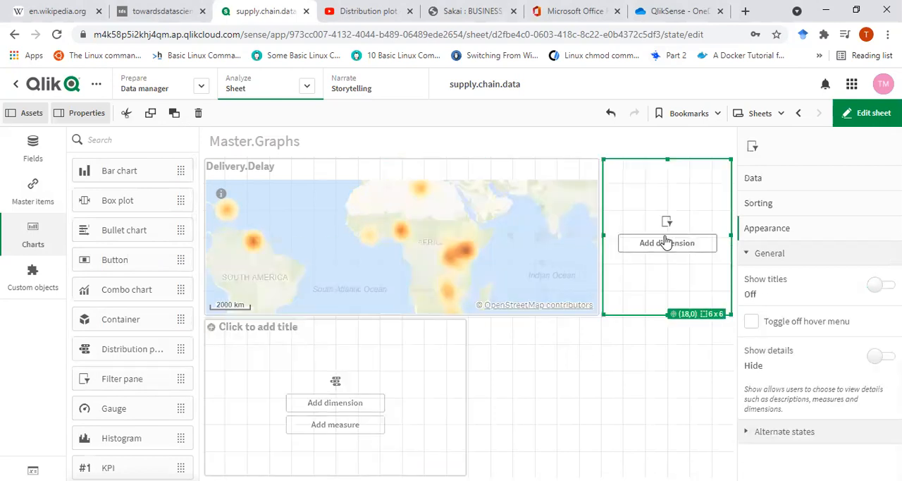
{"action": "left_click", "coordinate": [666, 242]}
{"action": "scroll", "coordinate": [801, 275], "scroll_direction": "down", "scroll_amount": 2}
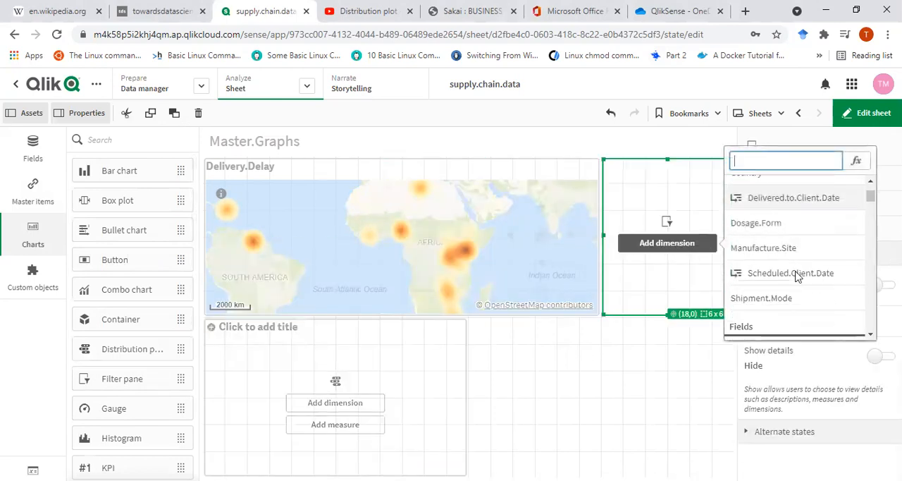
{"action": "left_click", "coordinate": [733, 248]}
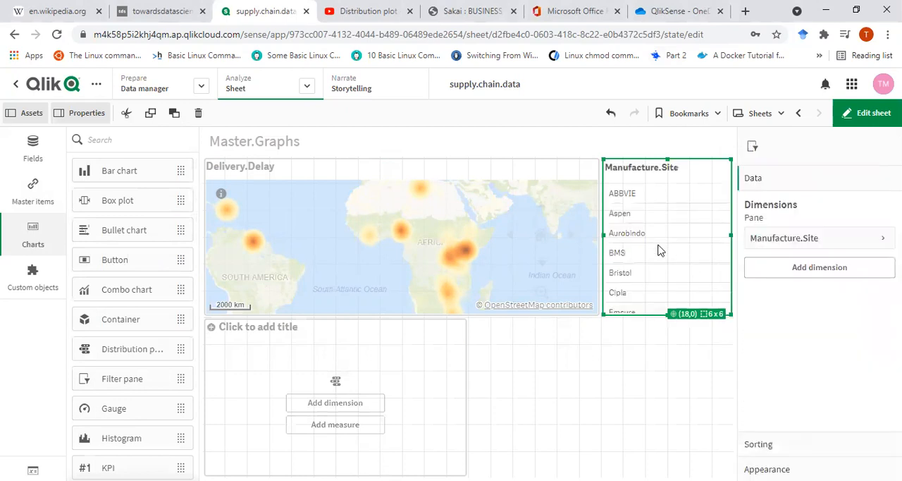
Widen the distribution plot to the full sheet width, 24 x 6 grid cells.
{"action": "left_click", "coordinate": [394, 356]}
{"action": "left_click_drag", "start_coordinate": [464, 396], "coordinate": [727, 395]}
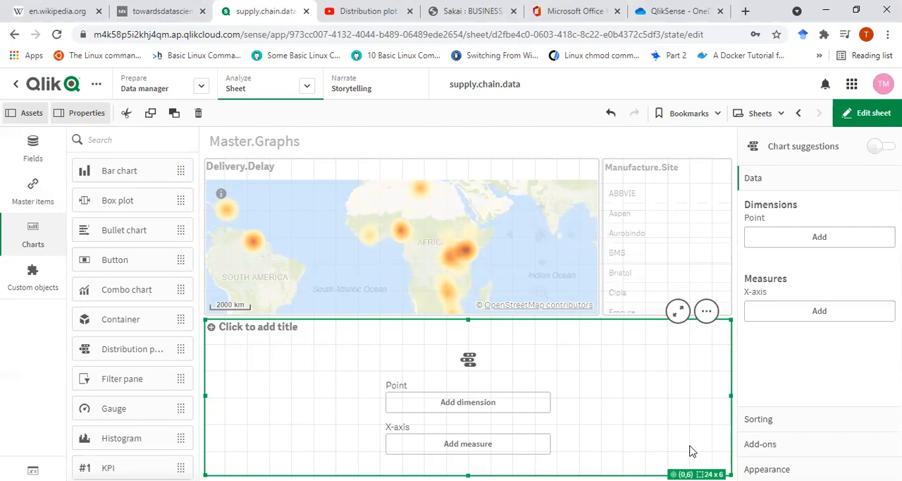
Assign Dosage.Form as the distribution plot's point dimension and Delivery.Delay as its X-axis measure.
{"action": "left_click", "coordinate": [457, 408]}
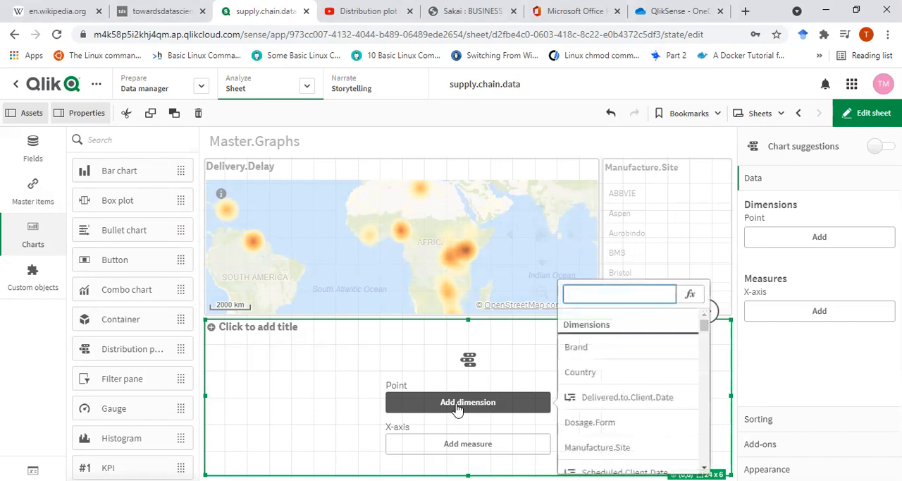
{"action": "left_click", "coordinate": [598, 429]}
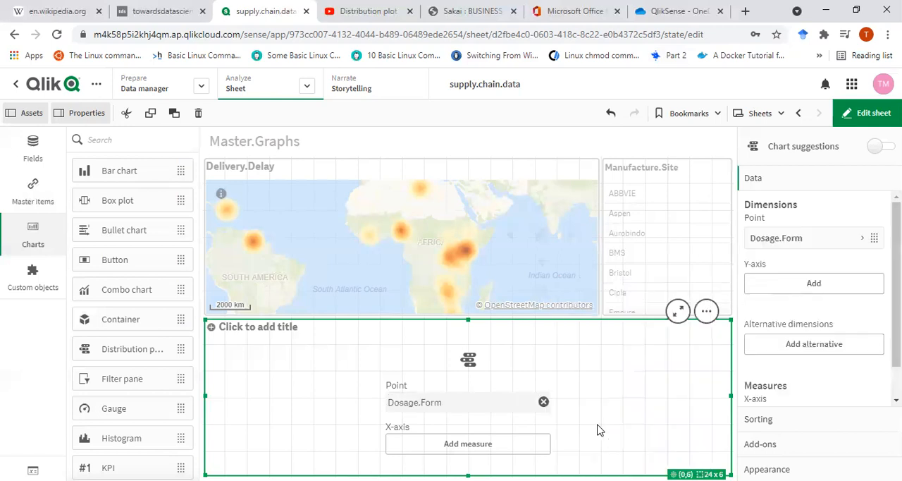
{"action": "left_click", "coordinate": [460, 454]}
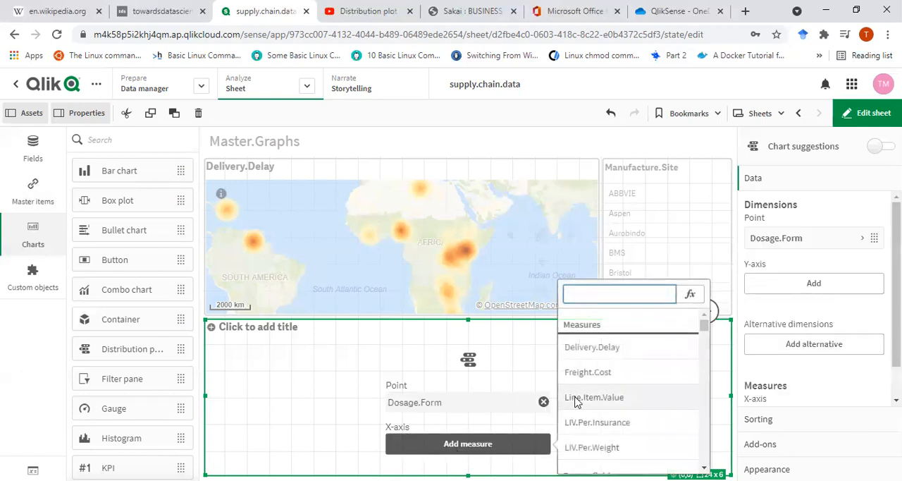
{"action": "left_click", "coordinate": [597, 359]}
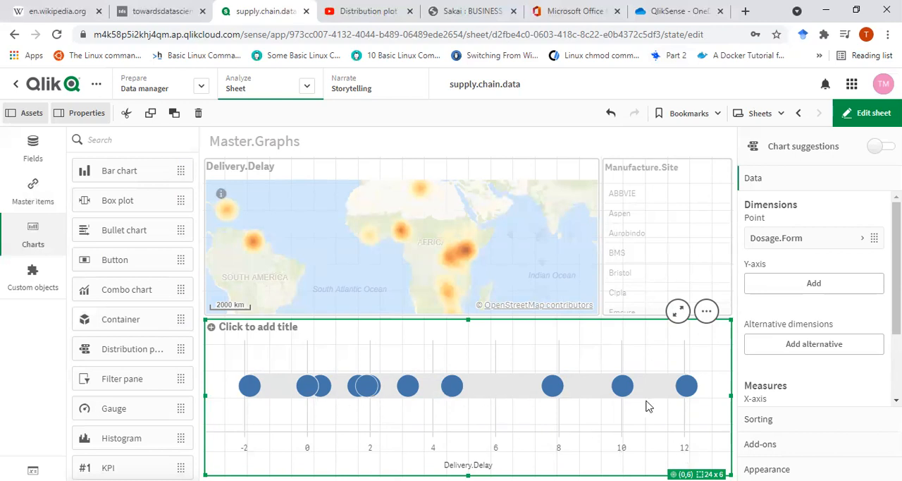
Switch the distribution plot to custom colors and set the point color to orange #f8981d.
{"action": "left_click", "coordinate": [775, 468]}
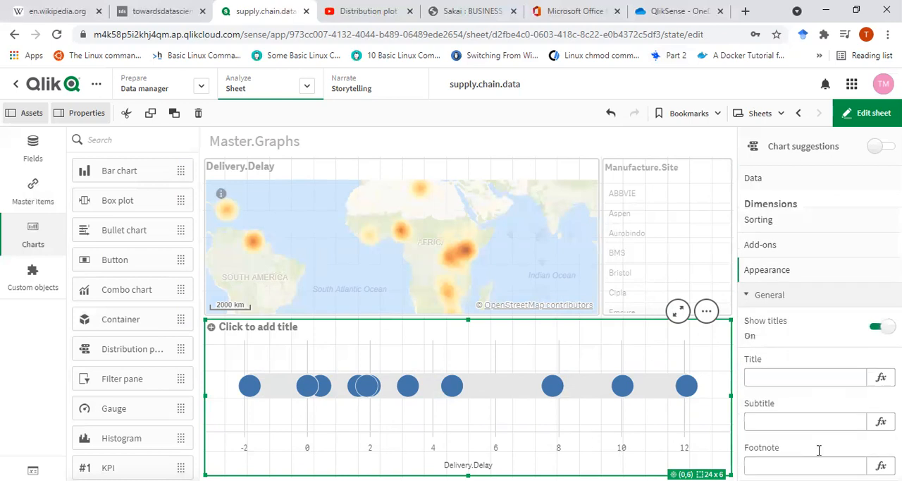
{"action": "scroll", "coordinate": [815, 358], "scroll_direction": "down", "scroll_amount": 2}
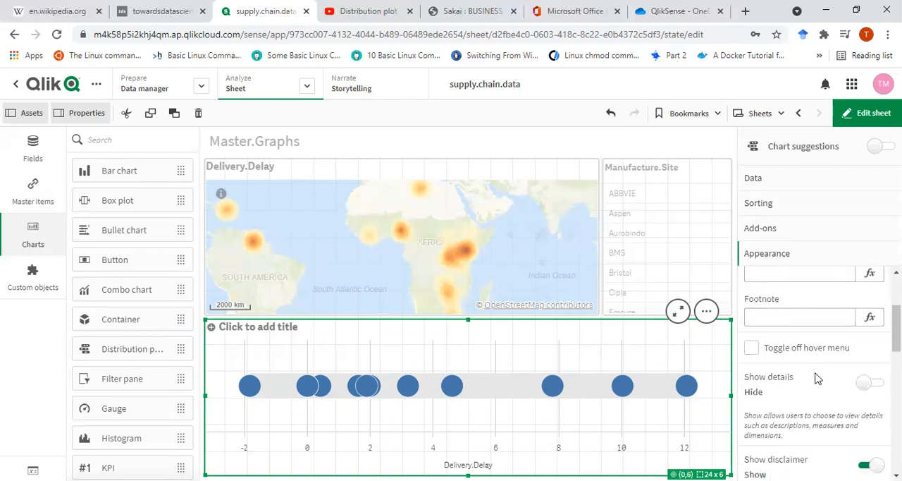
{"action": "scroll", "coordinate": [816, 378], "scroll_direction": "down", "scroll_amount": 2}
{"action": "scroll", "coordinate": [805, 406], "scroll_direction": "down", "scroll_amount": 2}
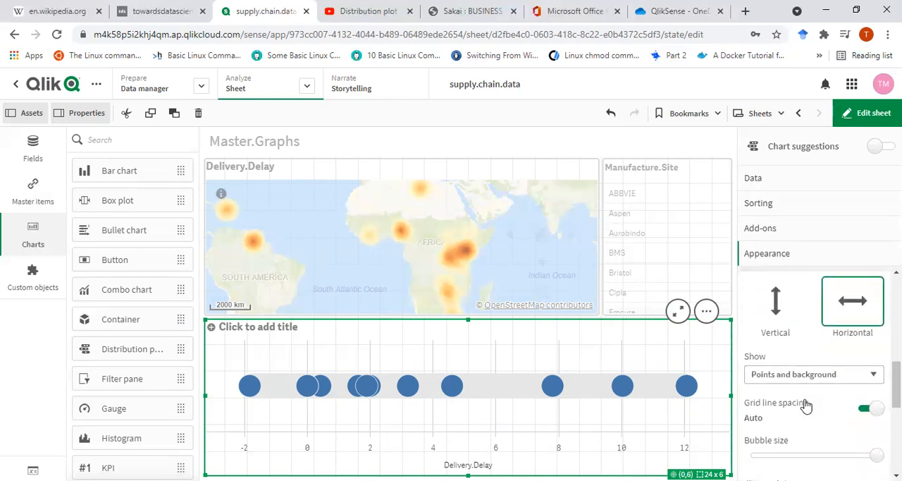
{"action": "scroll", "coordinate": [830, 422], "scroll_direction": "down", "scroll_amount": 3}
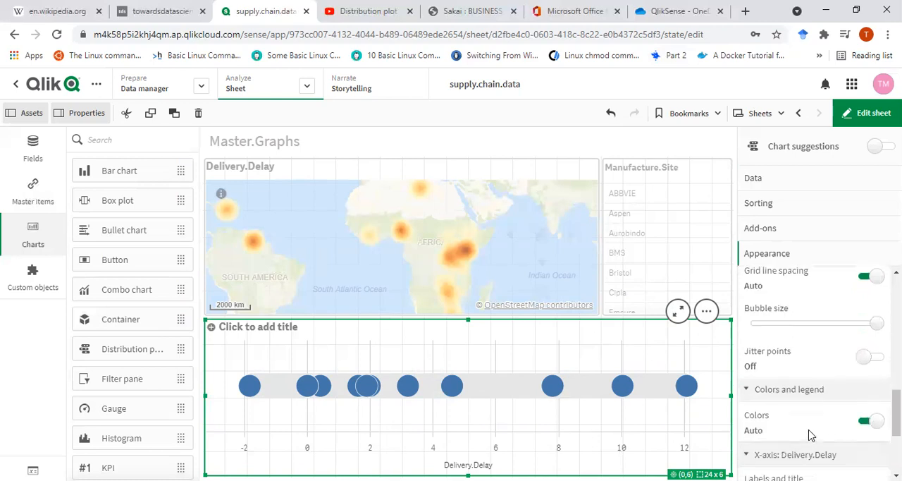
{"action": "left_click", "coordinate": [869, 421]}
{"action": "scroll", "coordinate": [832, 435], "scroll_direction": "down", "scroll_amount": 2}
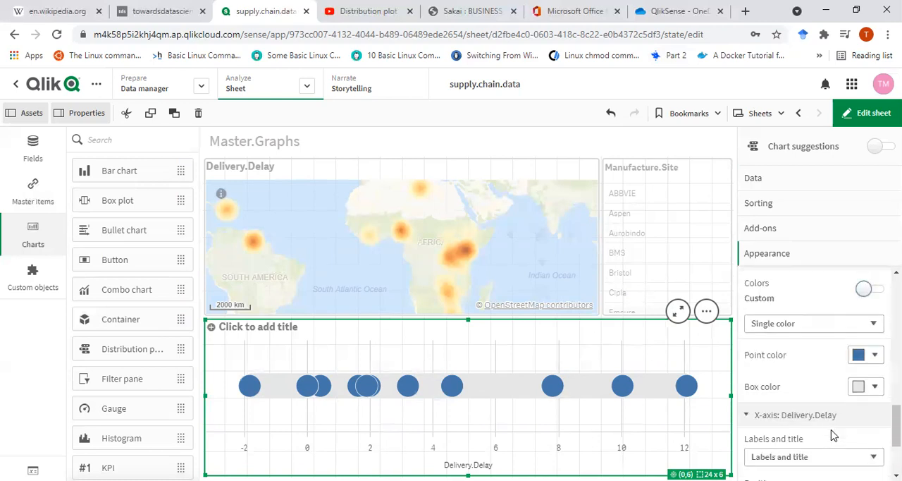
{"action": "left_click", "coordinate": [874, 357]}
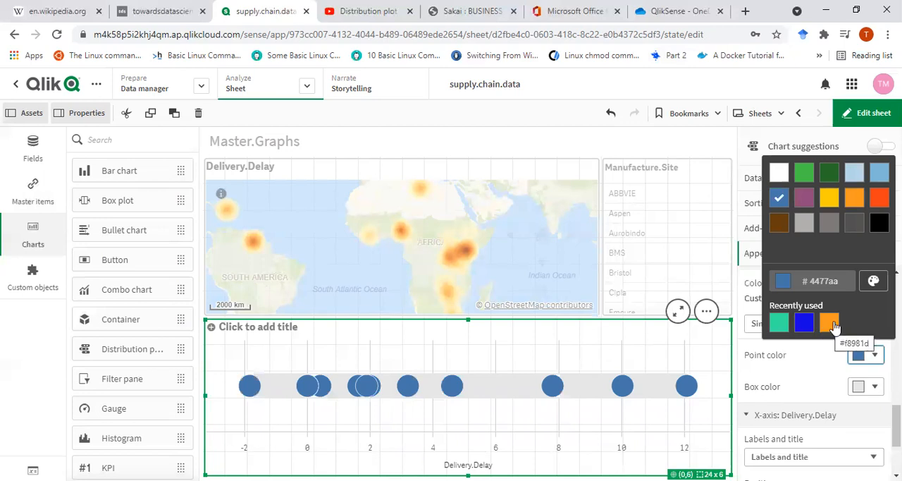
{"action": "left_click", "coordinate": [829, 323]}
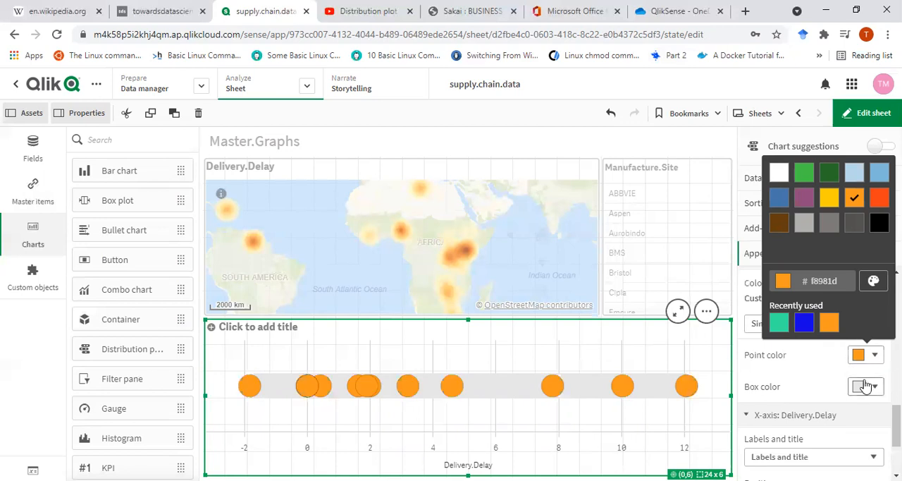
Set the distribution plot's box color to a custom turquoise, #1fdbab.
{"action": "left_click", "coordinate": [868, 386]}
{"action": "left_click", "coordinate": [804, 353]}
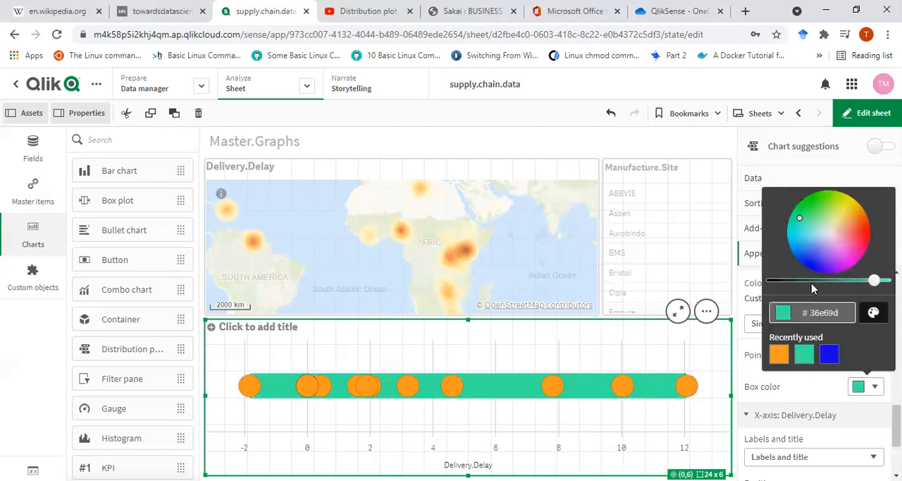
{"action": "left_click_drag", "start_coordinate": [800, 223], "coordinate": [794, 222]}
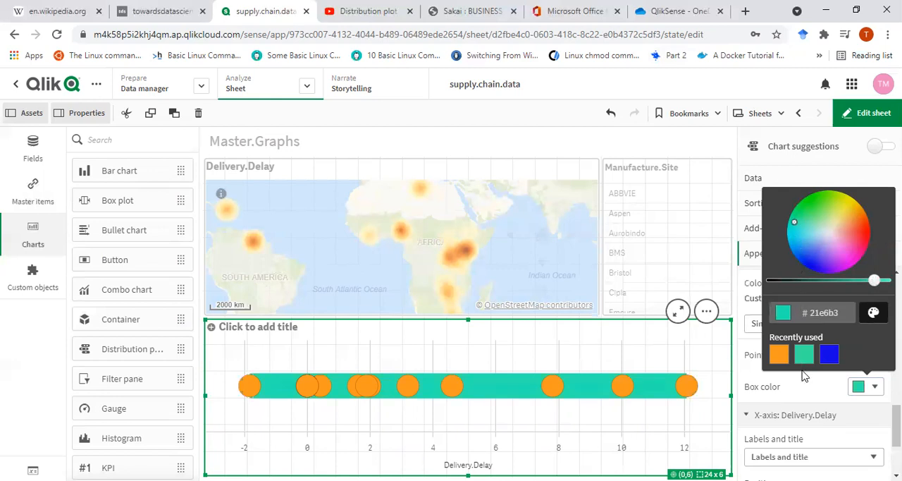
{"action": "left_click", "coordinate": [802, 315]}
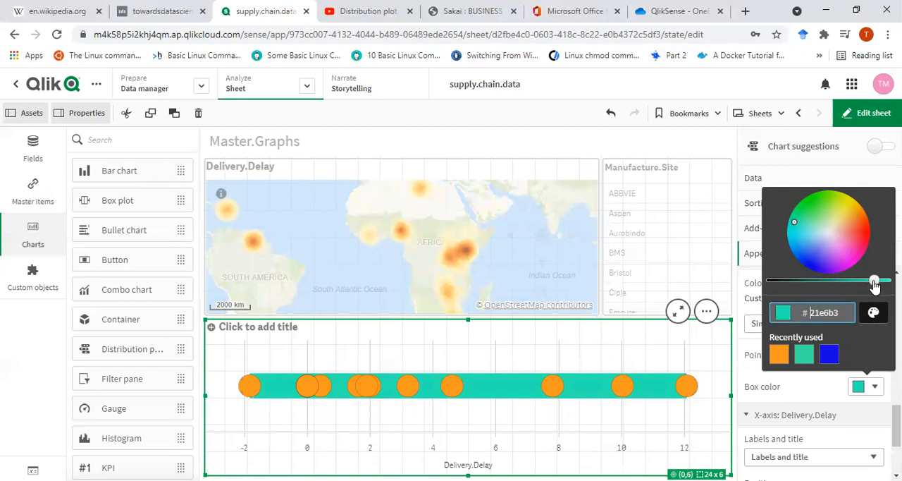
{"action": "left_click_drag", "start_coordinate": [873, 281], "coordinate": [866, 282]}
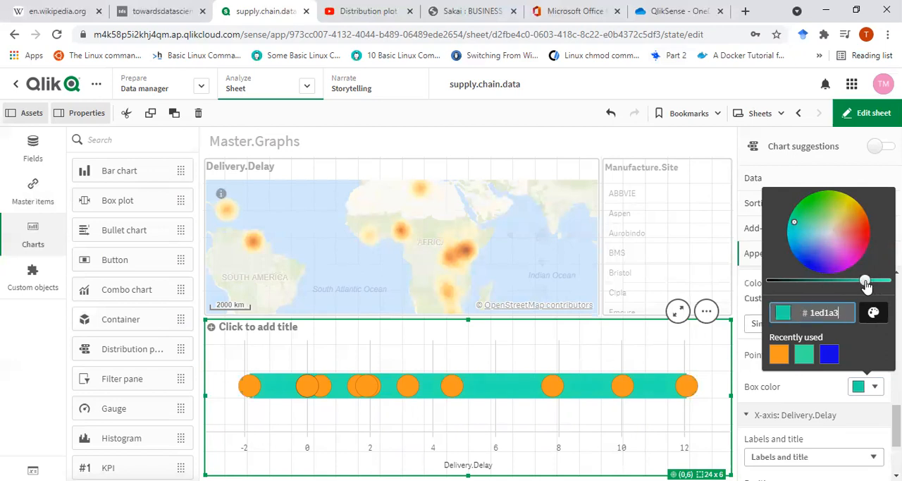
{"action": "mouse_move", "coordinate": [866, 282]}
{"action": "left_mouse_down"}
{"action": "mouse_move", "coordinate": [846, 284]}
{"action": "mouse_move", "coordinate": [886, 281]}
{"action": "mouse_move", "coordinate": [869, 280]}
{"action": "left_mouse_up"}
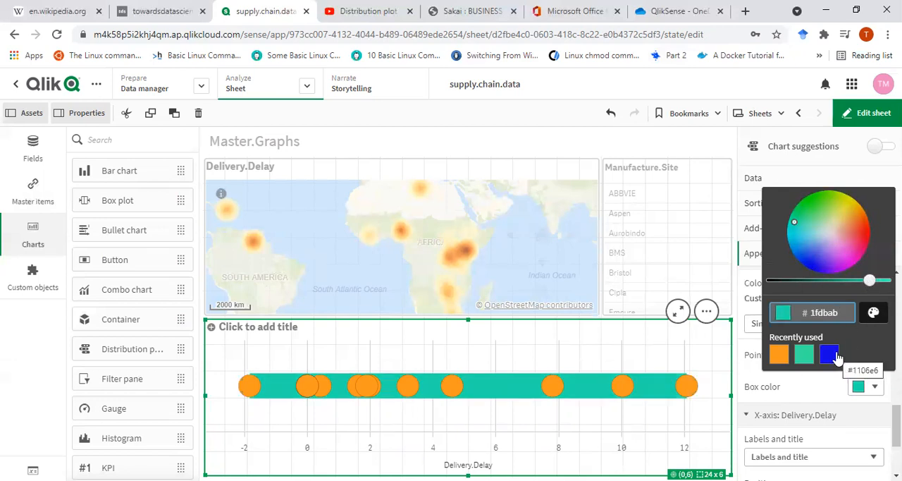
{"action": "left_click", "coordinate": [810, 442]}
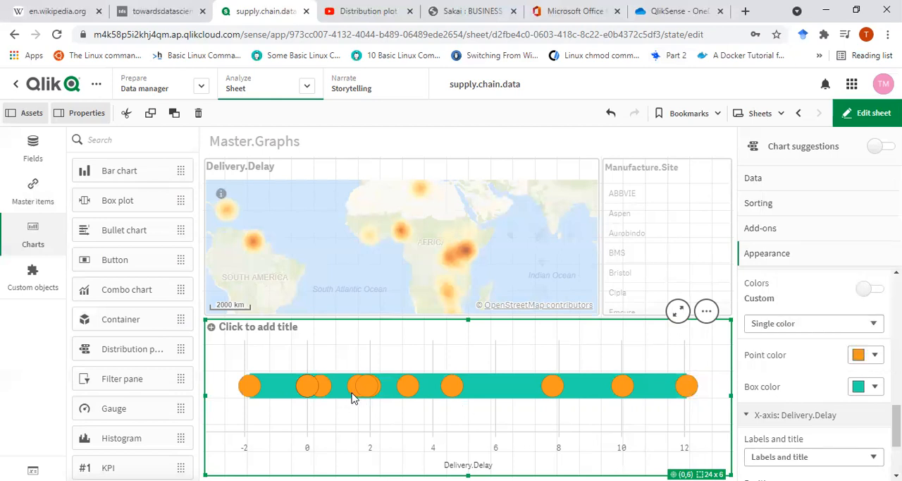
Try the Wide scale on the distribution plot's X-axis and return it to Medium.
{"action": "scroll", "coordinate": [815, 435], "scroll_direction": "down", "scroll_amount": 3}
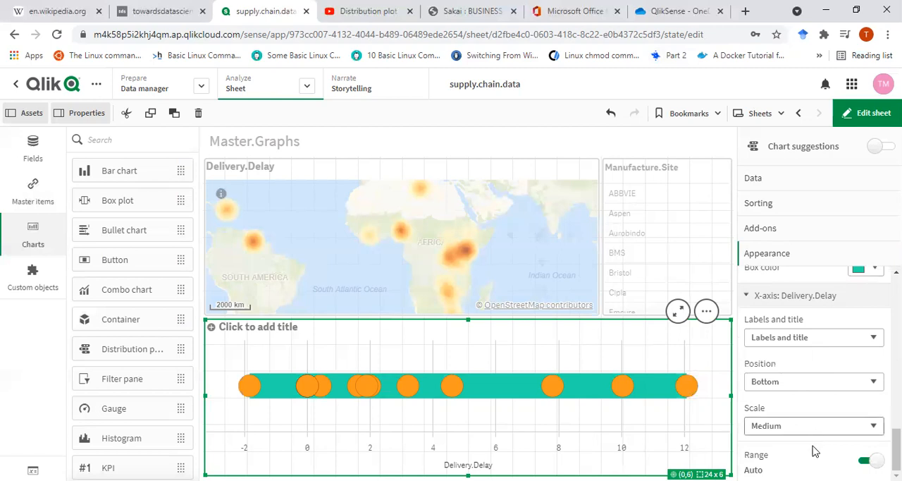
{"action": "left_click", "coordinate": [792, 427]}
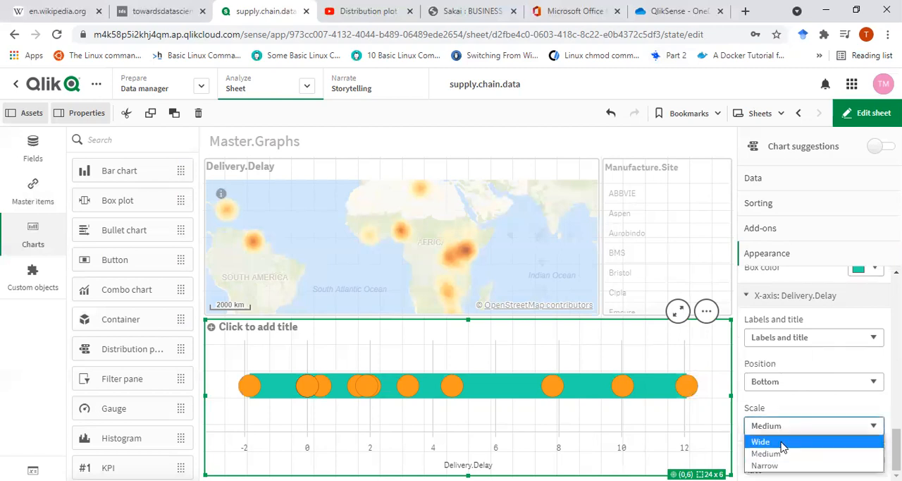
{"action": "left_click", "coordinate": [781, 442]}
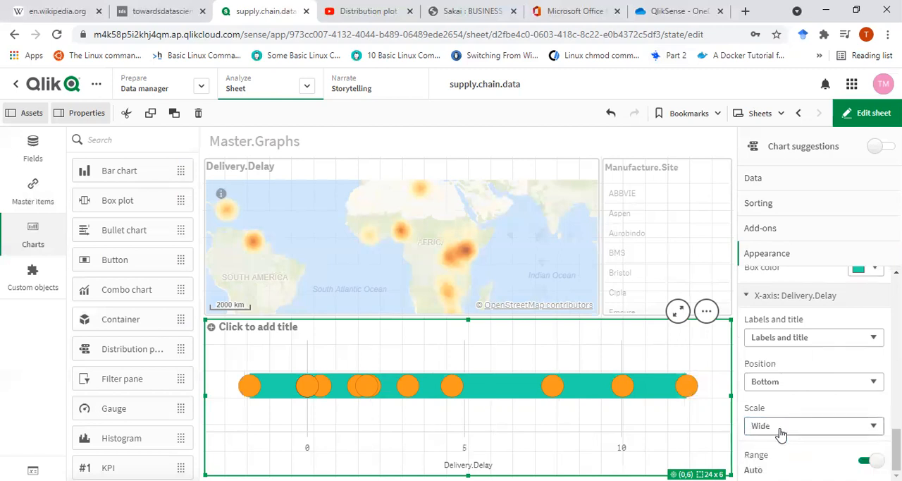
{"action": "left_click", "coordinate": [780, 427]}
{"action": "left_click", "coordinate": [781, 454]}
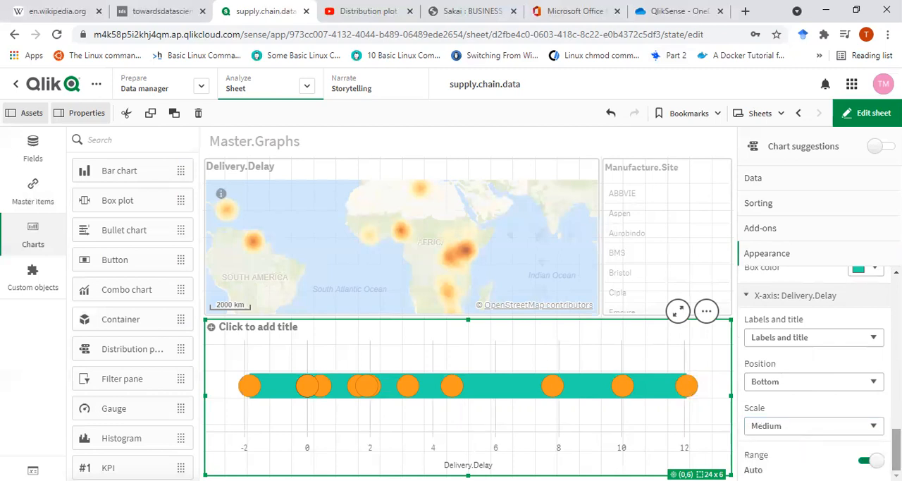
Try a custom X-axis range with a minimum on the distribution plot and restore the automatic range.
{"action": "left_click", "coordinate": [872, 460]}
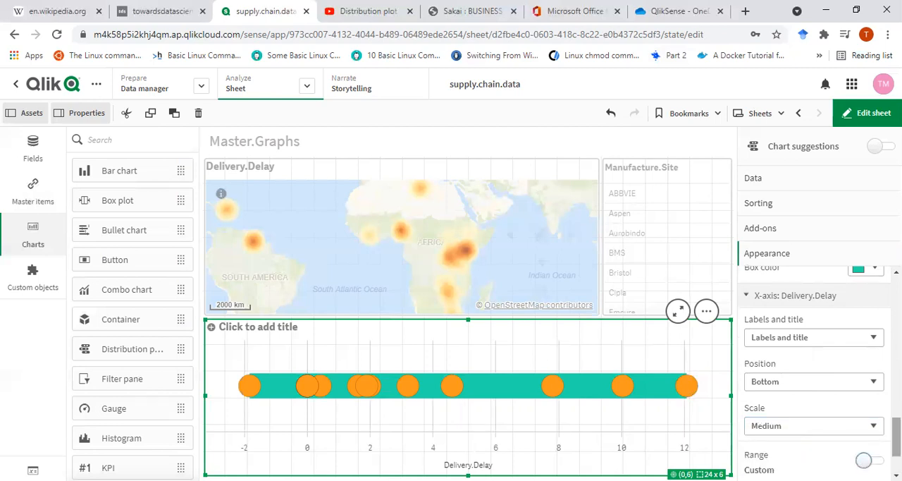
{"action": "left_click_drag", "start_coordinate": [896, 443], "coordinate": [896, 457]}
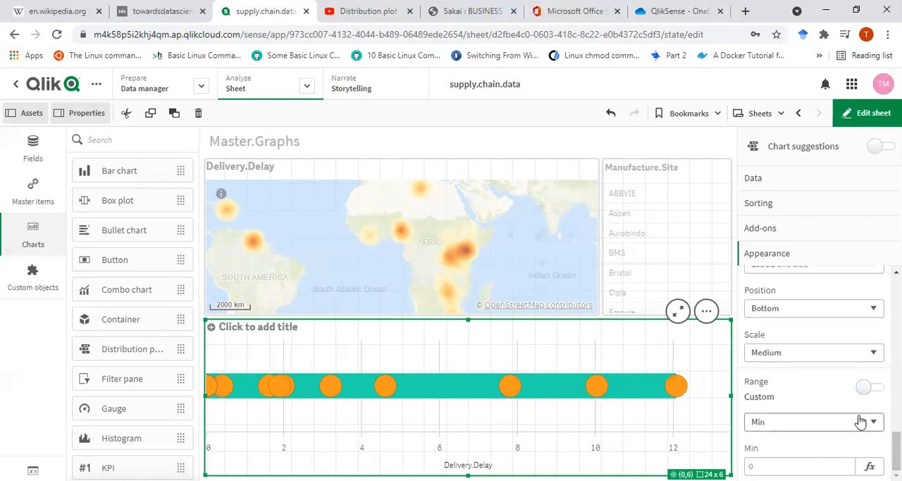
{"action": "left_click", "coordinate": [873, 389]}
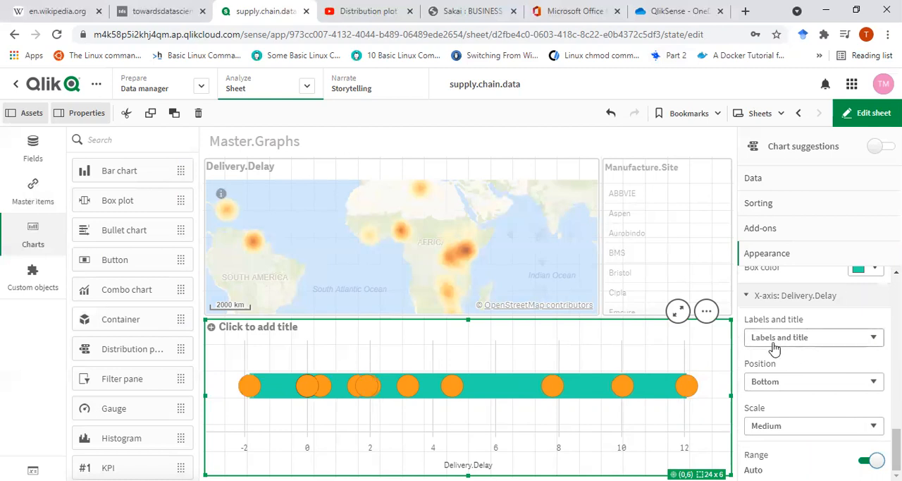
Reduce the distribution plot's bubble size to about two thirds of its range.
{"action": "left_click", "coordinate": [775, 296]}
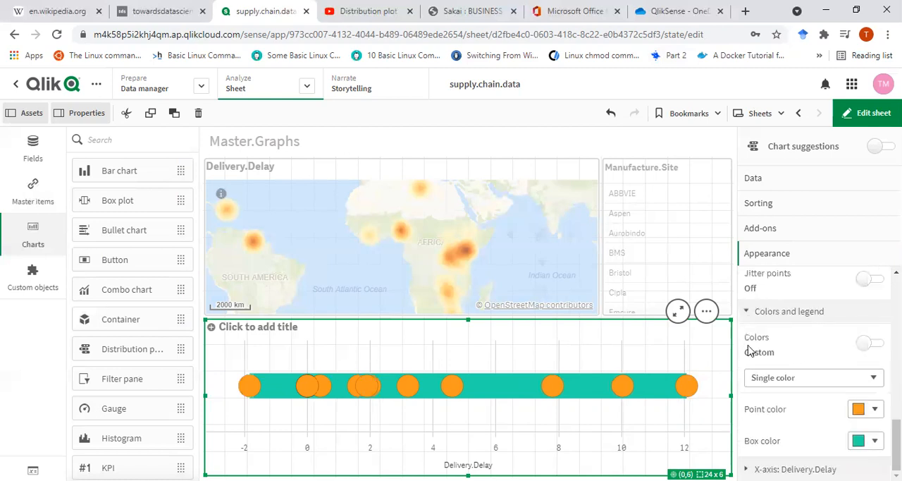
{"action": "left_click", "coordinate": [847, 382]}
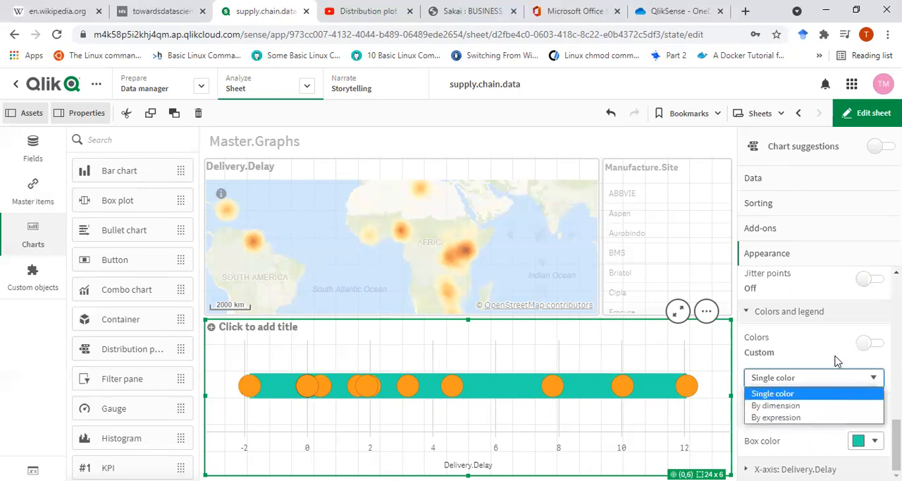
{"action": "left_click", "coordinate": [748, 312]}
{"action": "left_click", "coordinate": [748, 311]}
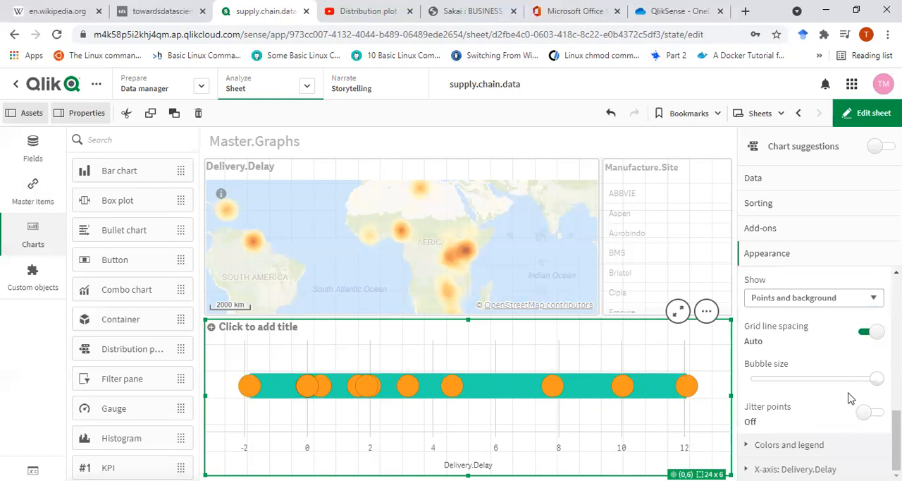
{"action": "left_click_drag", "start_coordinate": [876, 378], "coordinate": [838, 384]}
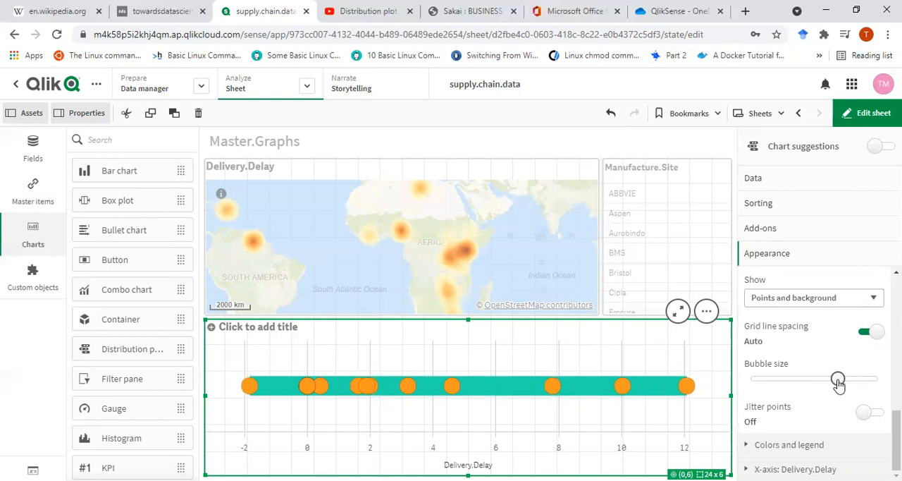
Try jittered points on the distribution plot and switch the jitter back off.
{"action": "left_click", "coordinate": [864, 415]}
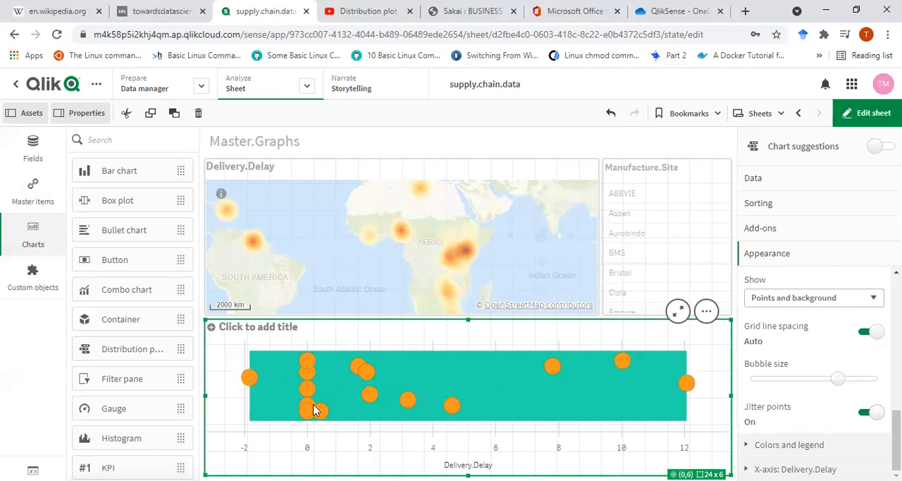
{"action": "left_click", "coordinate": [864, 413]}
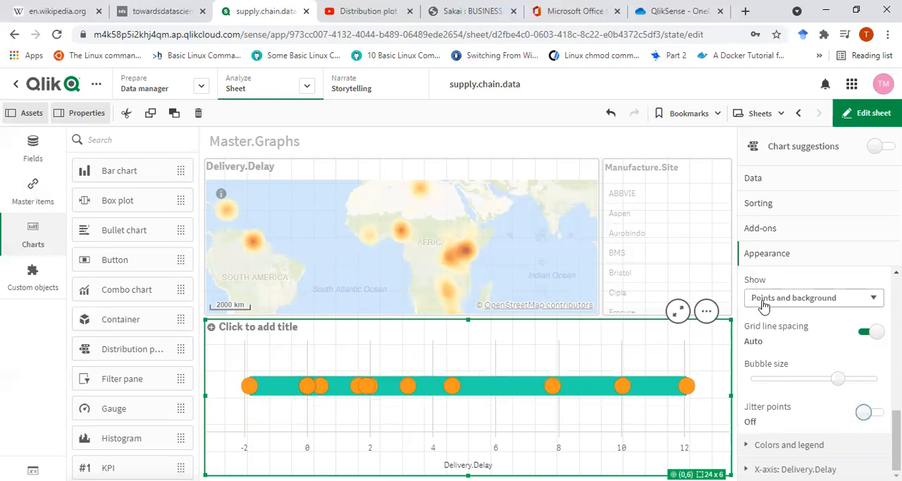
{"action": "scroll", "coordinate": [798, 386], "scroll_direction": "up", "scroll_amount": 2}
{"action": "scroll", "coordinate": [798, 386], "scroll_direction": "down", "scroll_amount": 2}
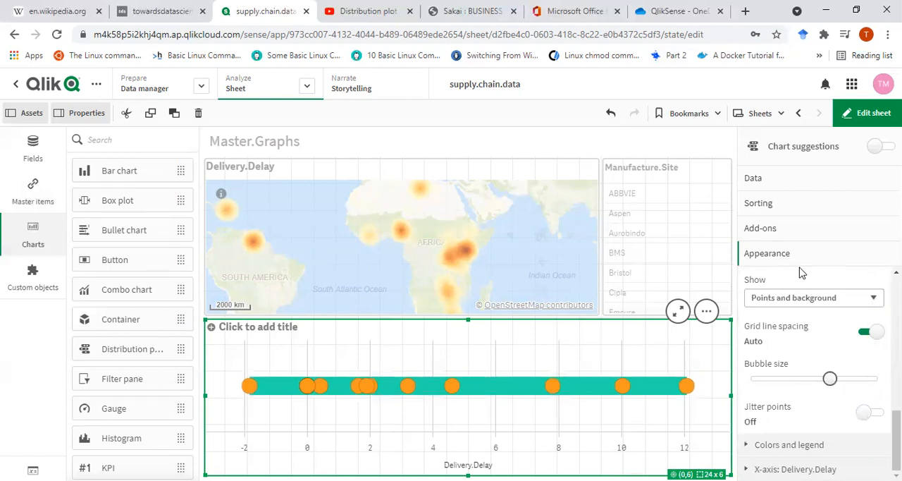
Add Shipment.Mode as the Y-axis dimension of the distribution plot.
{"action": "left_click", "coordinate": [752, 178]}
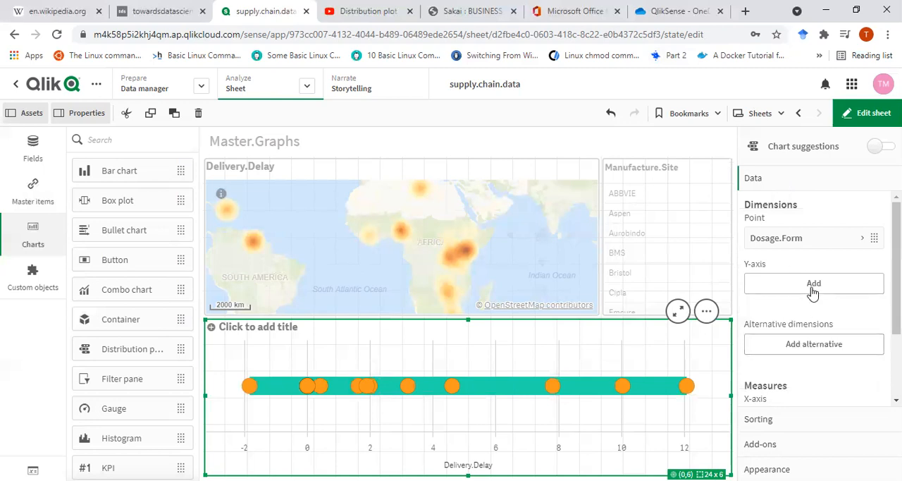
{"action": "left_click", "coordinate": [758, 286]}
{"action": "scroll", "coordinate": [677, 350], "scroll_direction": "down", "scroll_amount": 3}
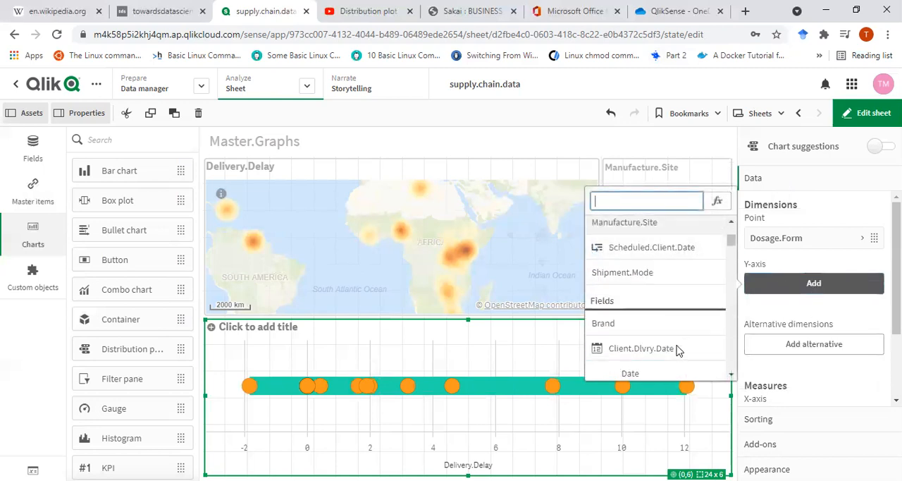
{"action": "left_click", "coordinate": [655, 275]}
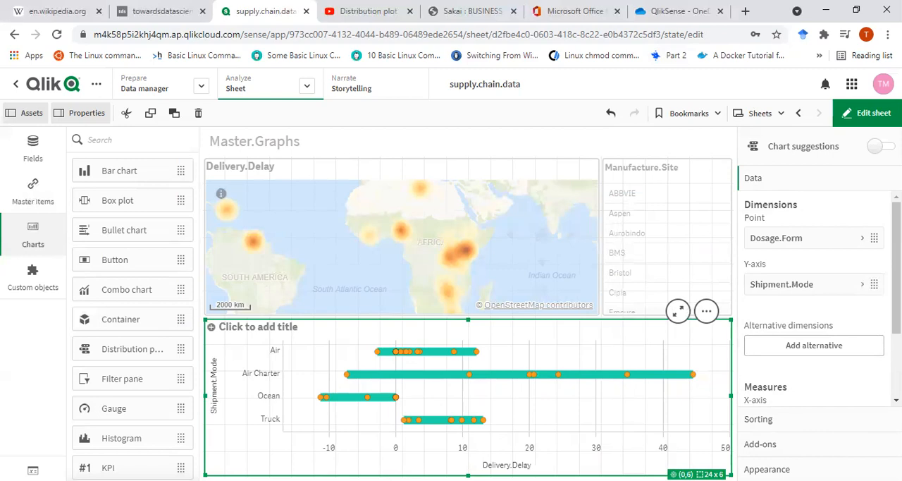
Increase the distribution plot's bubble size to about 80 percent of its range.
{"action": "left_click", "coordinate": [766, 469]}
{"action": "scroll", "coordinate": [811, 352], "scroll_direction": "down", "scroll_amount": 2}
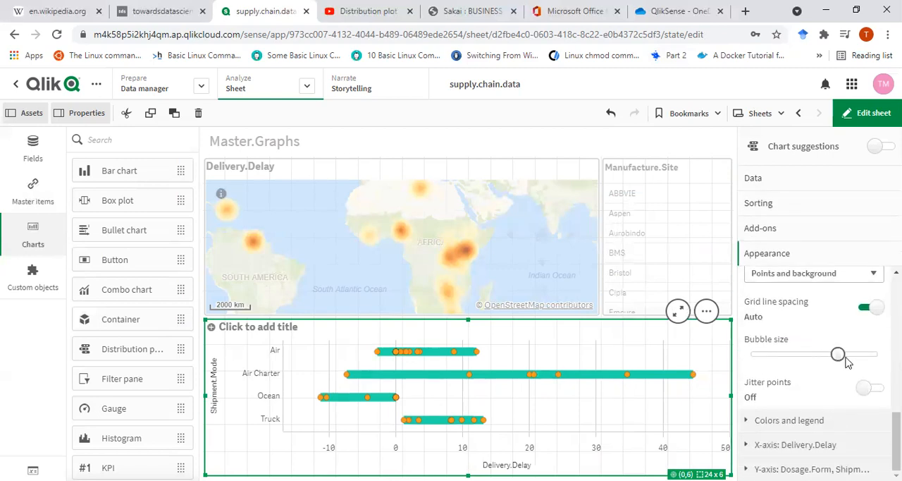
{"action": "left_click_drag", "start_coordinate": [845, 358], "coordinate": [857, 361]}
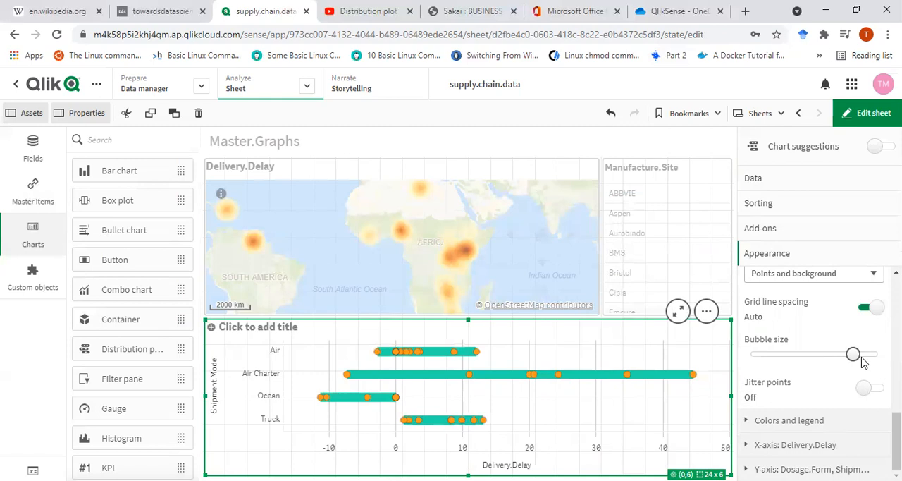
Leave sheet editing and inspect the Delivery.Delay points of the Air, Air Charter and Truck shipment modes.
{"action": "left_click", "coordinate": [869, 120]}
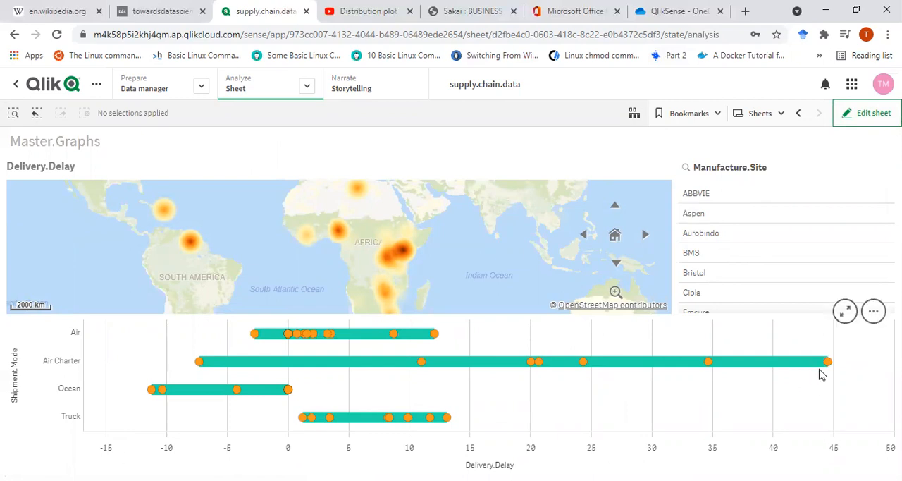
{"action": "mouse_move", "coordinate": [829, 362]}
{"action": "mouse_move", "coordinate": [435, 340]}
{"action": "mouse_move", "coordinate": [198, 367]}
{"action": "mouse_move", "coordinate": [255, 338]}
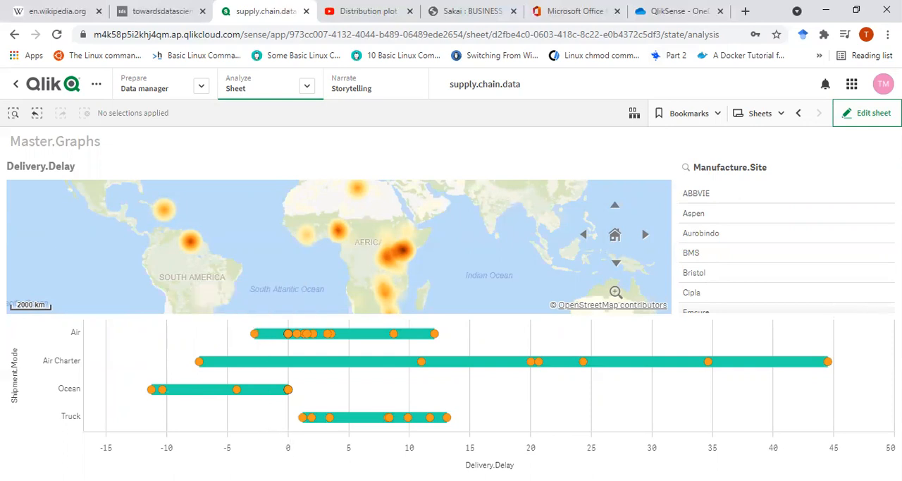
{"action": "mouse_move", "coordinate": [302, 424]}
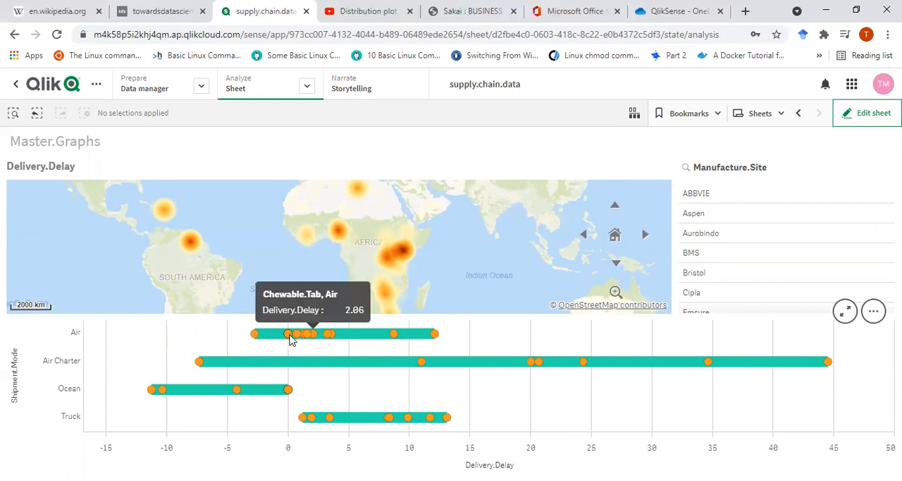
{"action": "mouse_move", "coordinate": [291, 337]}
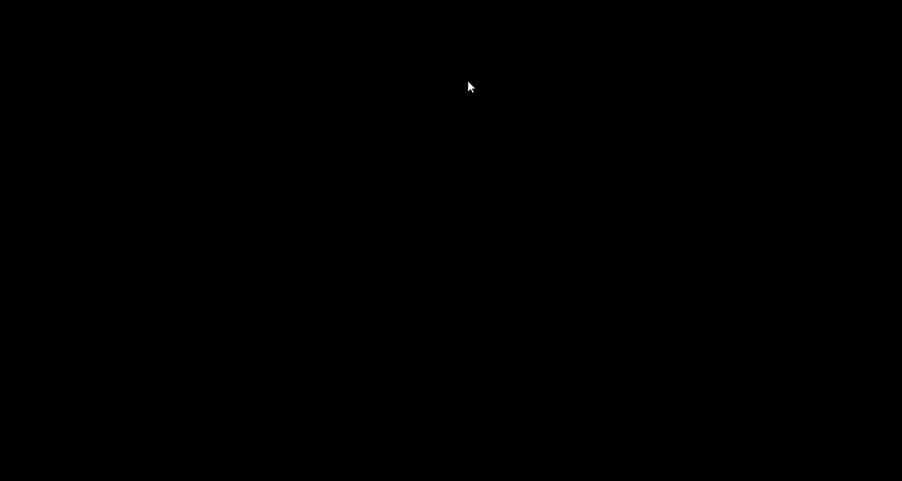
Filter the sheet by the manufacture sites GSK, Novartis, Strides and Roche.
{"action": "scroll", "coordinate": [755, 248], "scroll_direction": "down", "scroll_amount": 3}
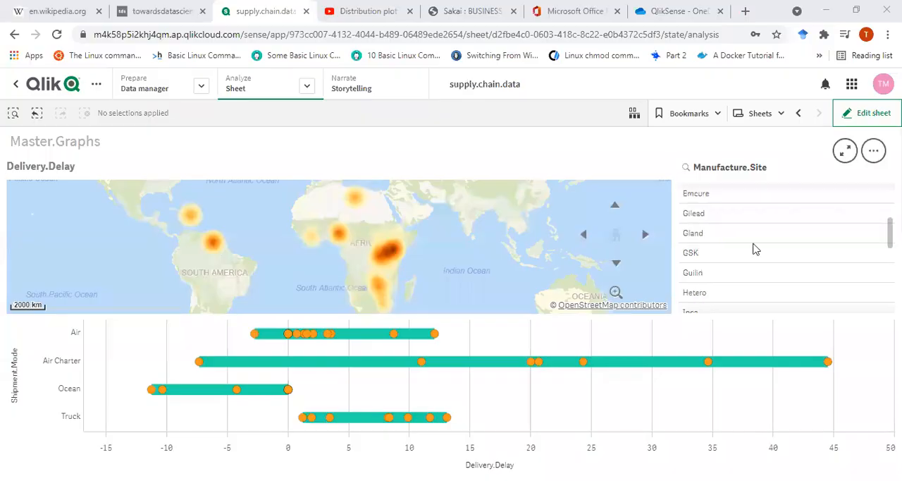
{"action": "left_click", "coordinate": [722, 256]}
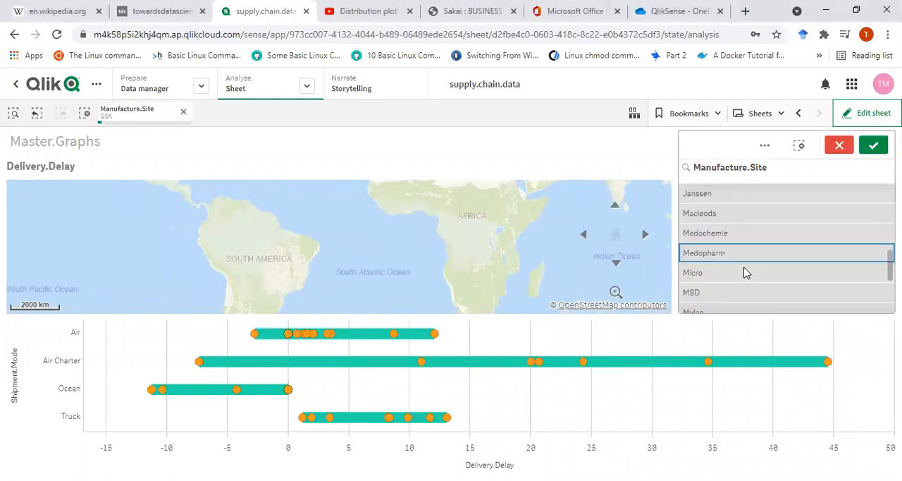
{"action": "scroll", "coordinate": [748, 255], "scroll_direction": "down", "scroll_amount": 1}
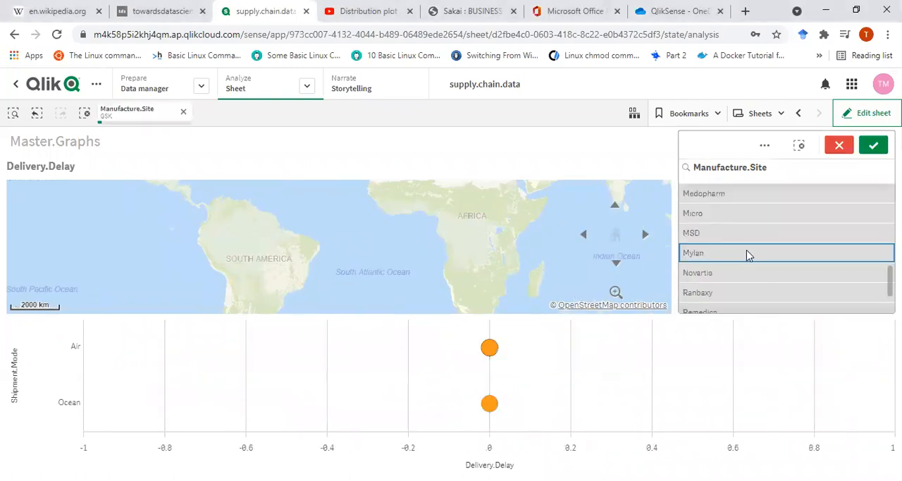
{"action": "left_click", "coordinate": [736, 275]}
{"action": "scroll", "coordinate": [760, 267], "scroll_direction": "down", "scroll_amount": 1}
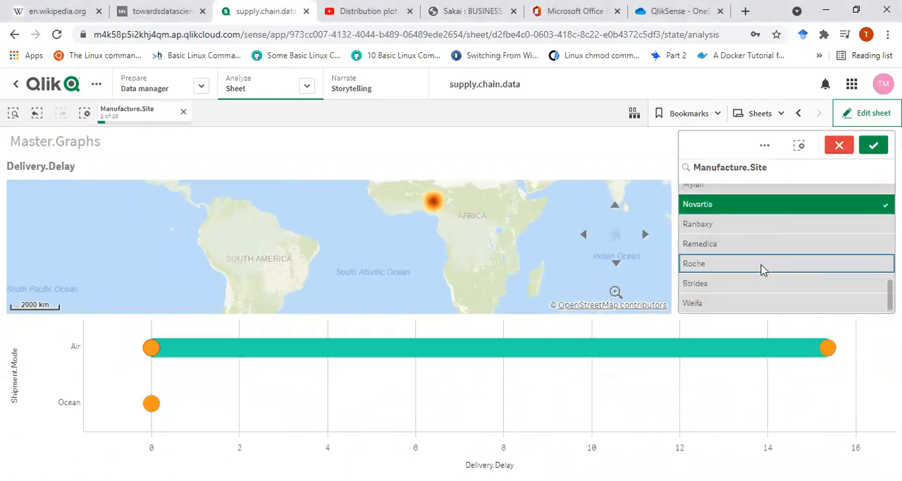
{"action": "left_click", "coordinate": [750, 284]}
{"action": "left_click", "coordinate": [735, 264]}
Add Macleods, Hetero and Aurobindo to the Manufacture.Site selection and confirm it.
{"action": "scroll", "coordinate": [736, 260], "scroll_direction": "up", "scroll_amount": 2}
{"action": "left_click", "coordinate": [735, 242]}
{"action": "scroll", "coordinate": [733, 240], "scroll_direction": "up", "scroll_amount": 1}
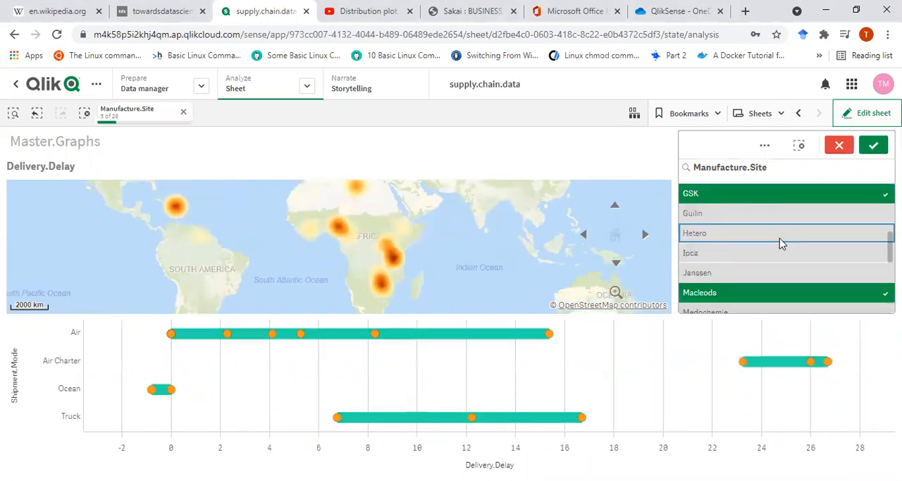
{"action": "left_click", "coordinate": [729, 238]}
{"action": "scroll", "coordinate": [725, 225], "scroll_direction": "up", "scroll_amount": 3}
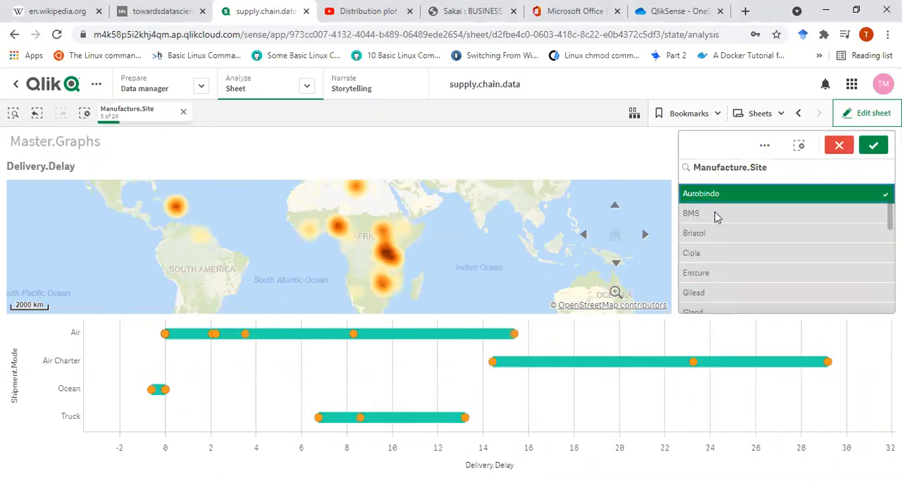
{"action": "key", "text": "Return"}
Extend the Manufacture.Site selection with ABBVIE and Bristol and confirm it.
{"action": "scroll", "coordinate": [751, 215], "scroll_direction": "down", "scroll_amount": 3}
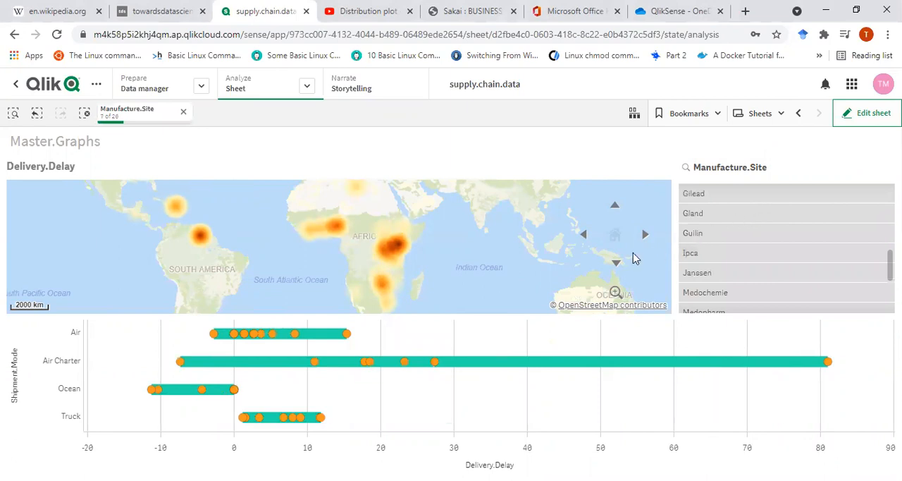
{"action": "scroll", "coordinate": [793, 270], "scroll_direction": "up", "scroll_amount": 5}
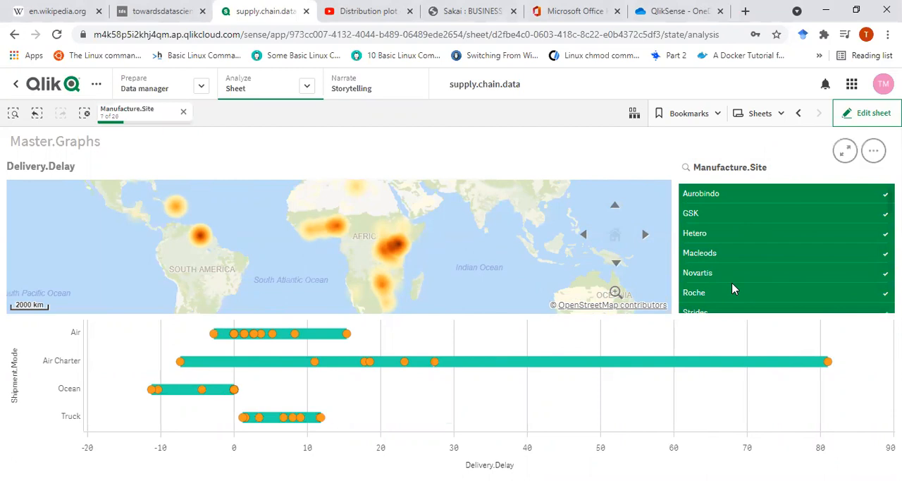
{"action": "scroll", "coordinate": [733, 286], "scroll_direction": "down", "scroll_amount": 1}
{"action": "left_click", "coordinate": [708, 275]}
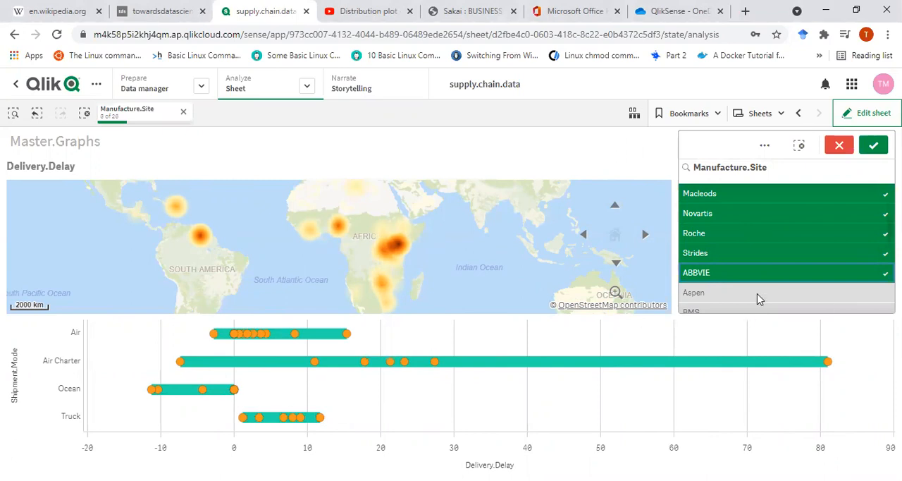
{"action": "scroll", "coordinate": [733, 285], "scroll_direction": "down", "scroll_amount": 1}
{"action": "left_click", "coordinate": [717, 275]}
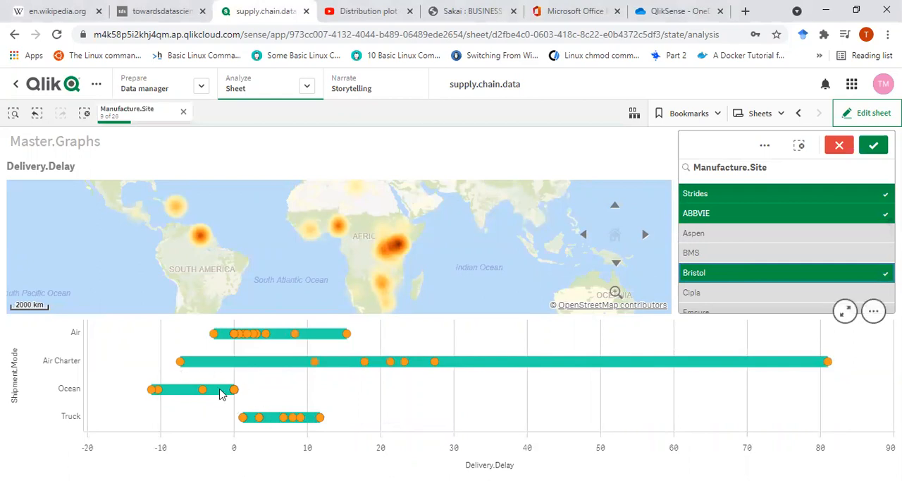
{"action": "left_click", "coordinate": [873, 144]}
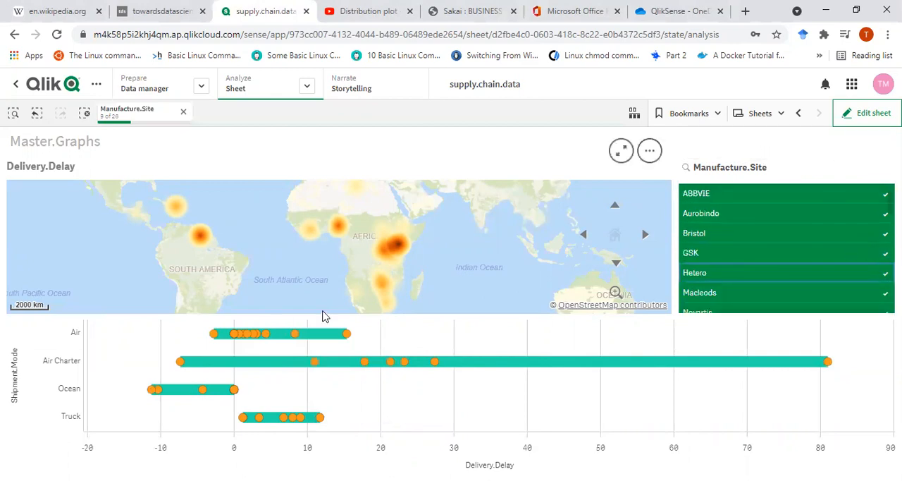
Return to sheet editing and title the distribution plot Delivery.Delay.Per.Dosage.Shipment.Mode.
{"action": "left_click", "coordinate": [870, 115]}
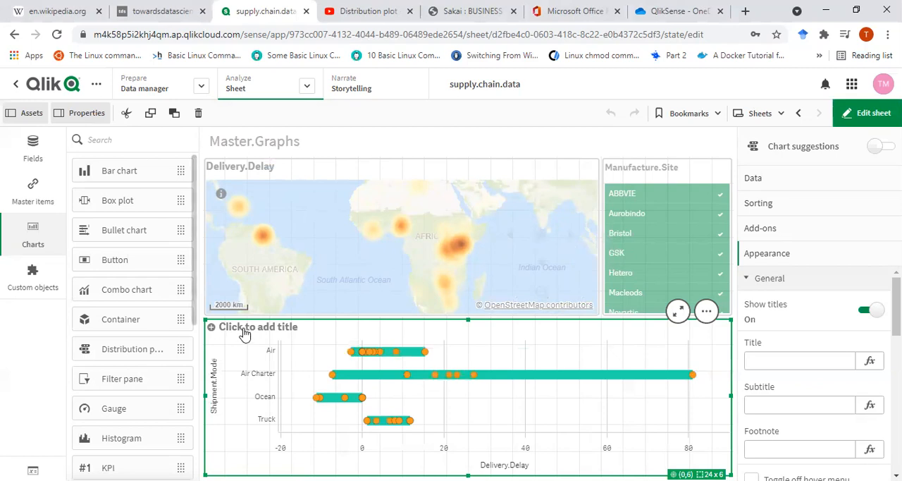
{"action": "type", "text": "Deivery"}
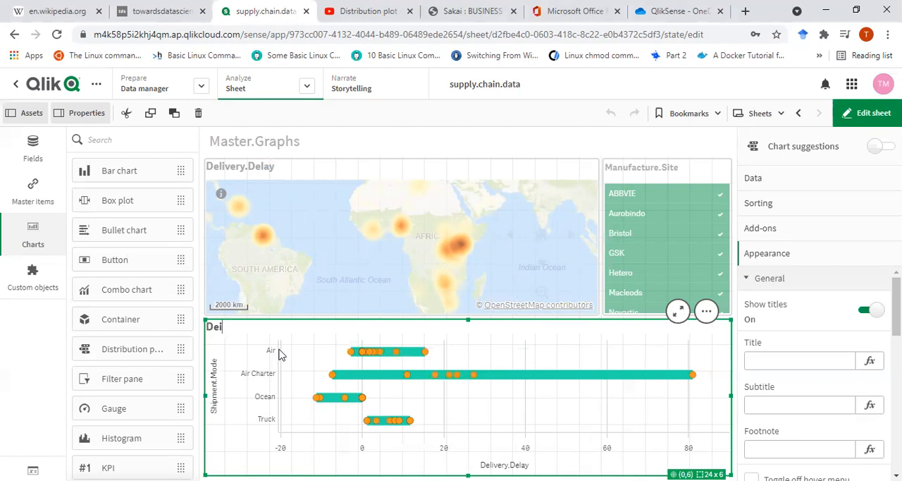
{"action": "key", "text": "BackSpace"}
{"action": "key", "text": "BackSpace"}
{"action": "key", "text": "BackSpace"}
{"action": "type", "text": "livery.Delay.Per.Dosage."}
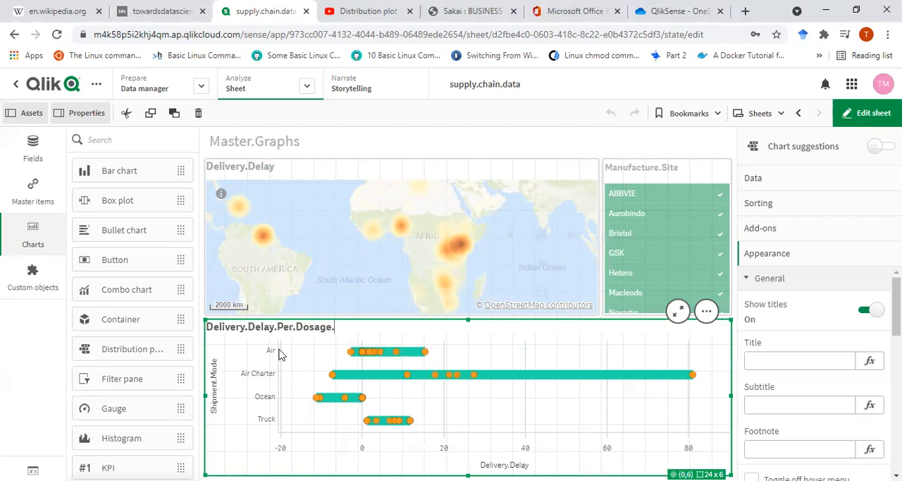
{"action": "type", "text": "M"}
{"action": "key", "text": "BackSpace"}
{"action": "type", "text": "Shipmens"}
{"action": "key", "text": "BackSpace"}
{"action": "key", "text": "BackSpace"}
{"action": "key", "text": "BackSpace"}
{"action": "key", "text": "BackSpace"}
{"action": "type", "text": "ment.Mode"}
{"action": "key", "text": "Return"}
Add the distribution plot to the master items as Delivery.Delay.Per.Dosage.Shipment.Mode and open the linked visualization for editing.
{"action": "right_click", "coordinate": [528, 329]}
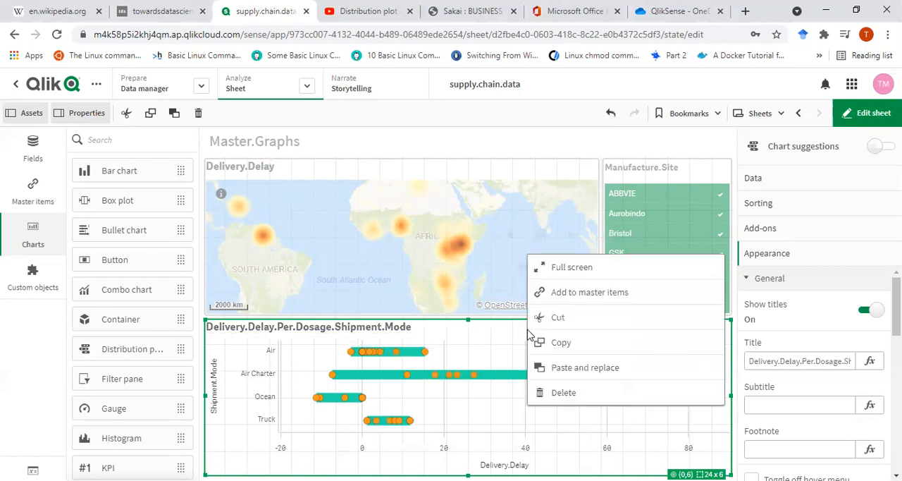
{"action": "left_click", "coordinate": [584, 347]}
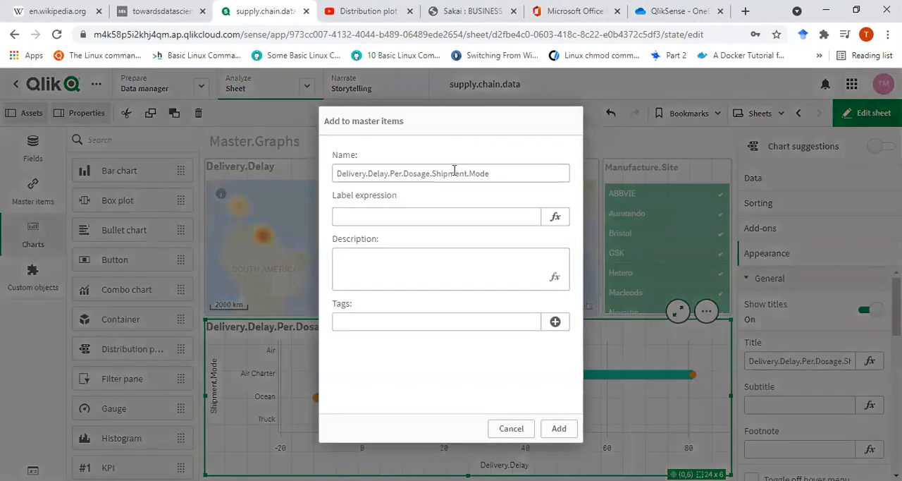
{"action": "left_click", "coordinate": [558, 427]}
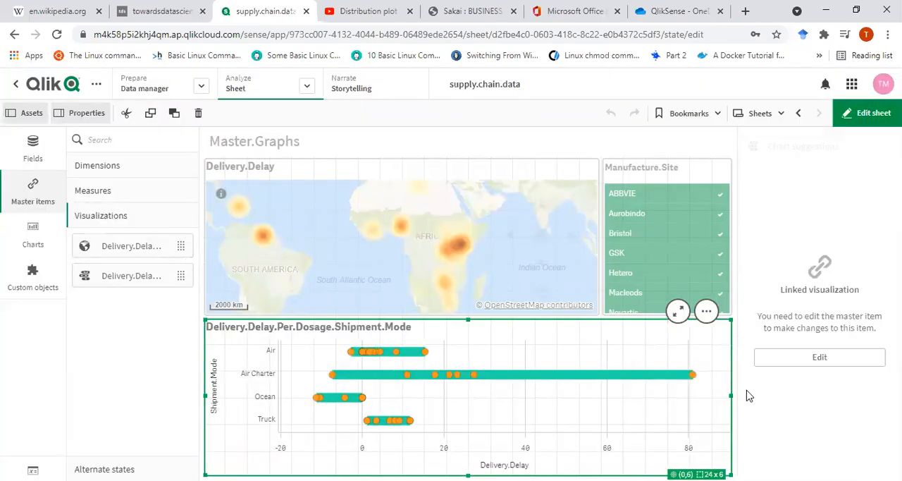
{"action": "left_click", "coordinate": [818, 359]}
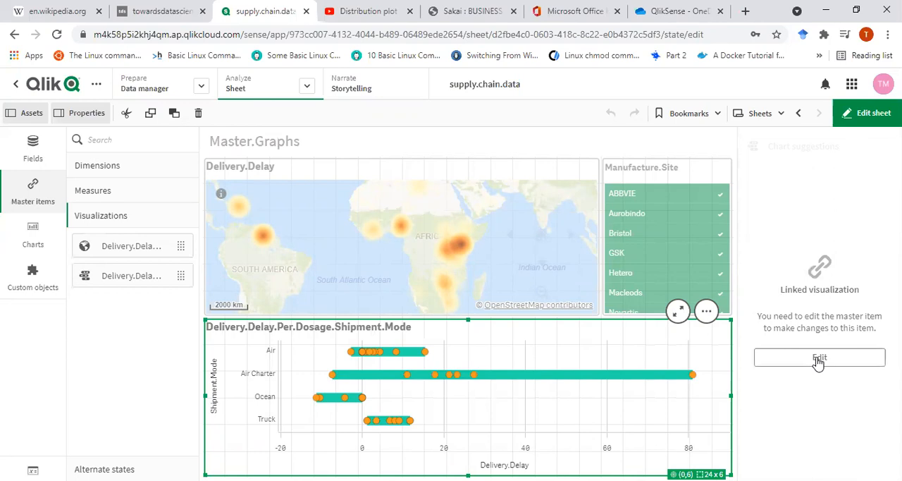